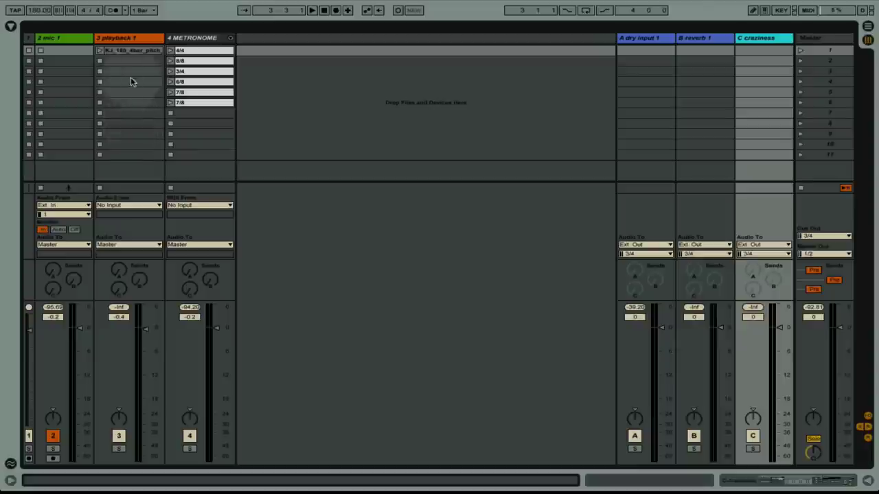
- Launch the playback track's clip, then stop it
left_click(133, 52)
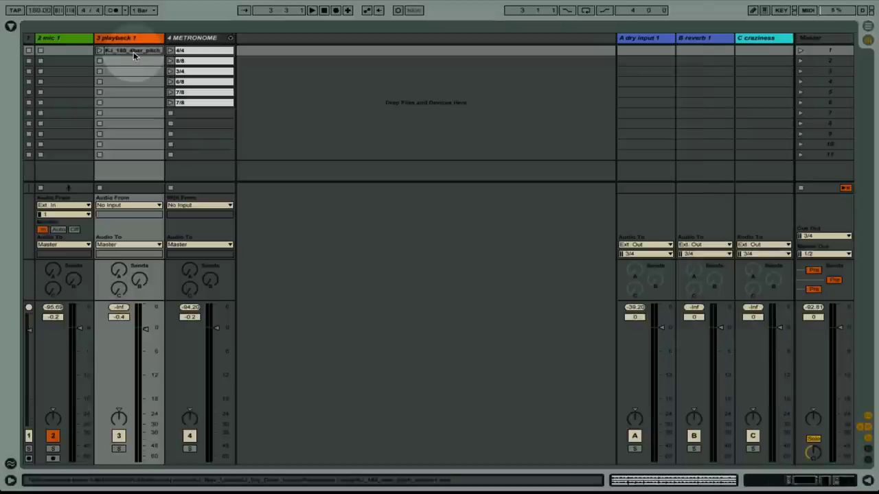
left_click(99, 52)
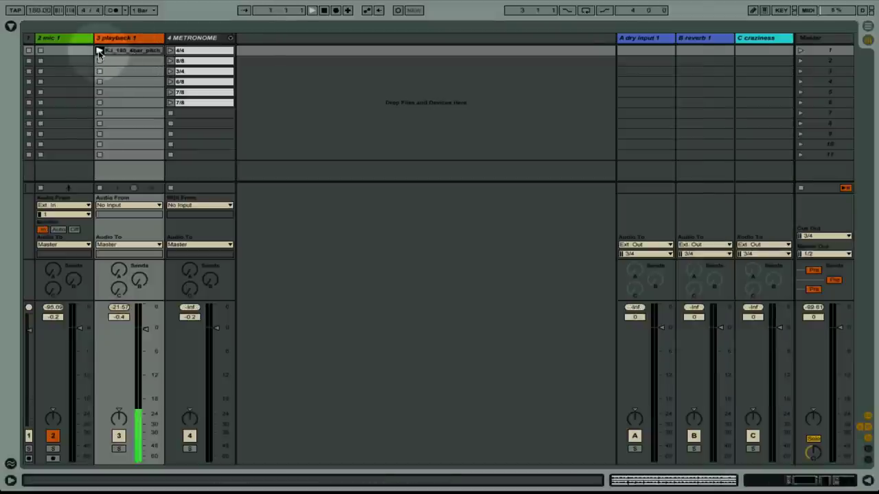
left_click(100, 61)
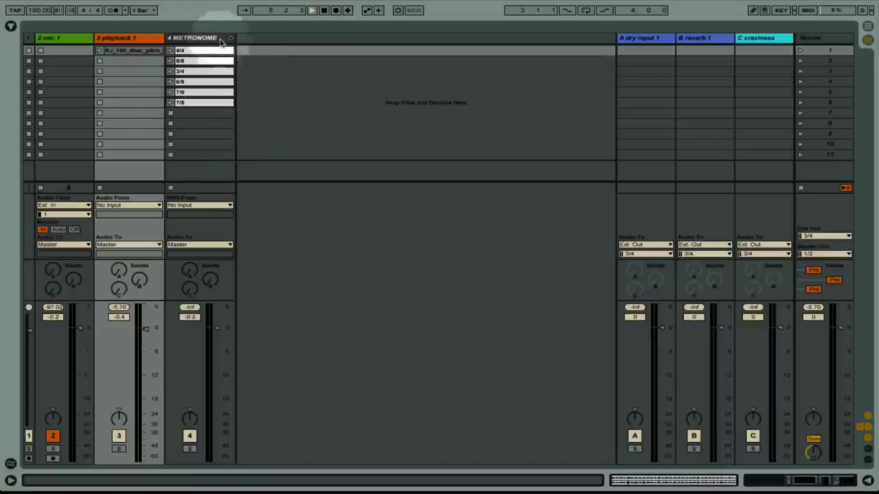
- Inspect the notes of the 4/4 and 8/8 Metronome clips, then hide the clip details
double_click(194, 54)
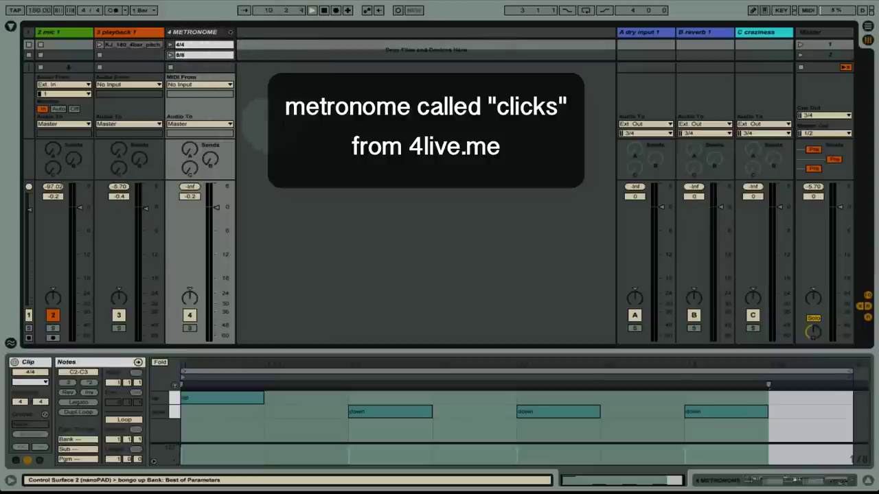
left_click(201, 54)
key("ctrl+alt+l")
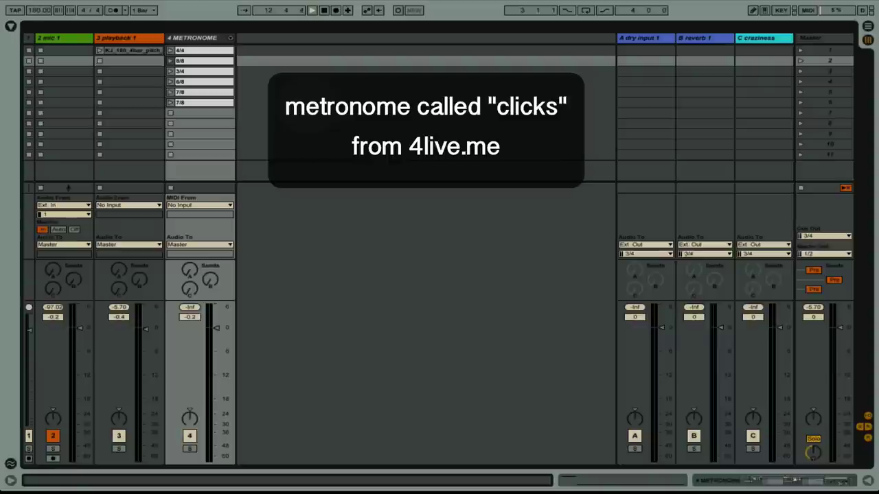
left_click(209, 49)
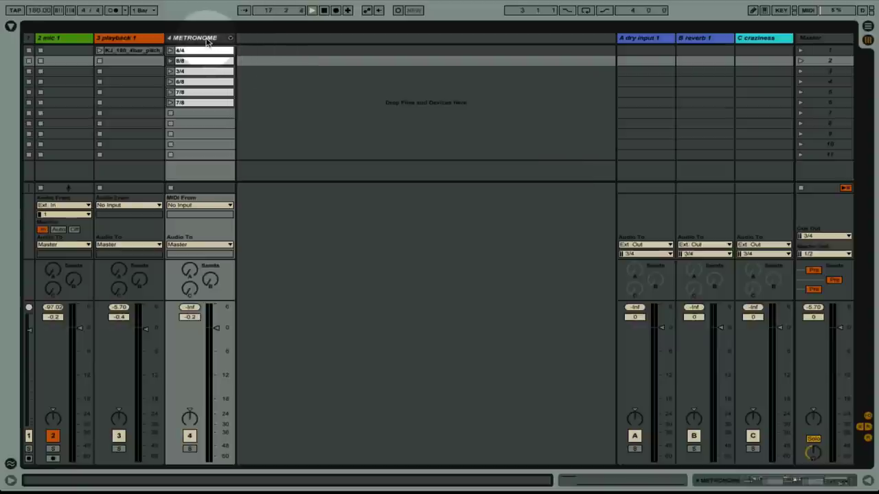
- Show the METRONOME track's click up rack with its metronome, bongo and shaker chains
double_click(206, 38)
left_click(275, 88)
left_click(301, 129)
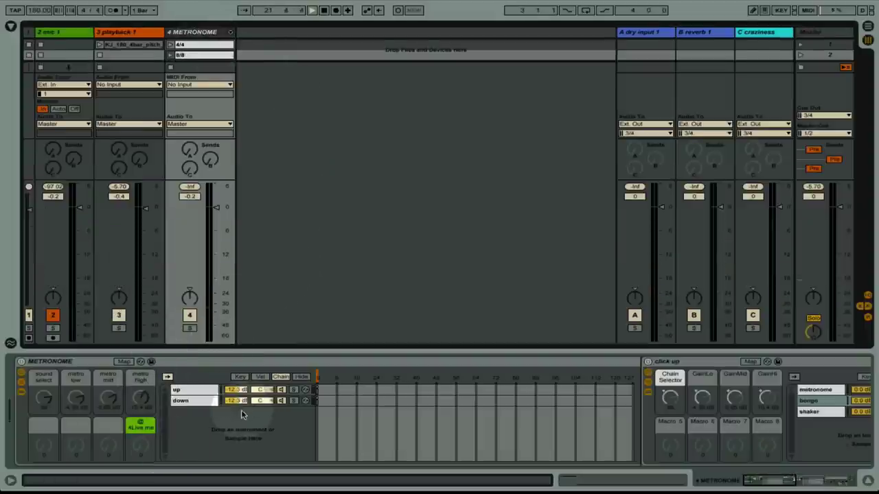
- Look at the click up rack's shaker chain sample device, then collapse the device panel
scroll(237, 417, "right", 5)
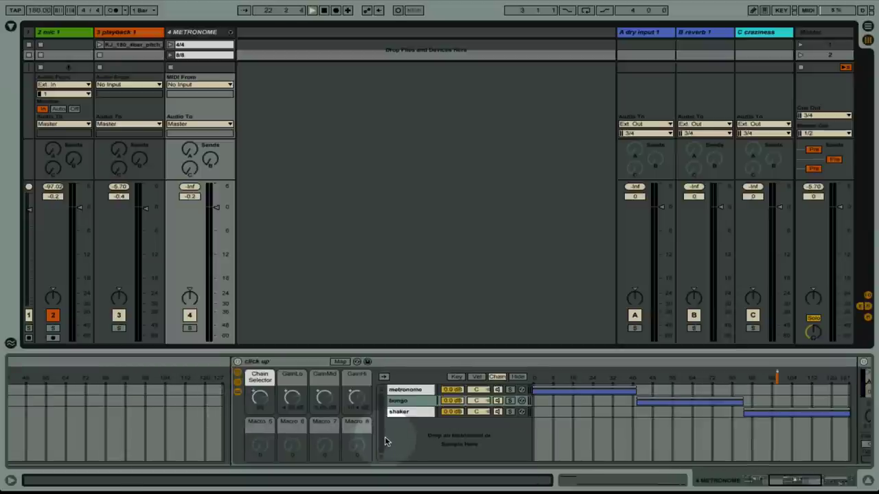
scroll(377, 441, "right", 5)
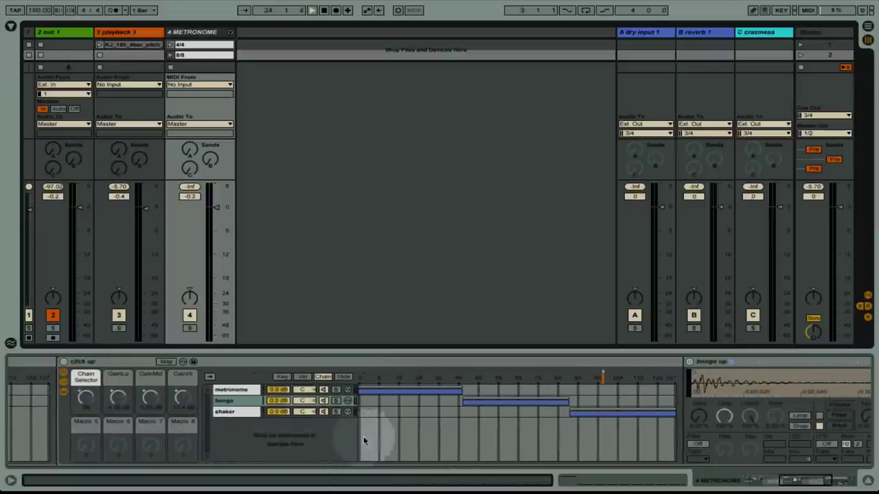
left_click(237, 412)
scroll(316, 422, "right", 5)
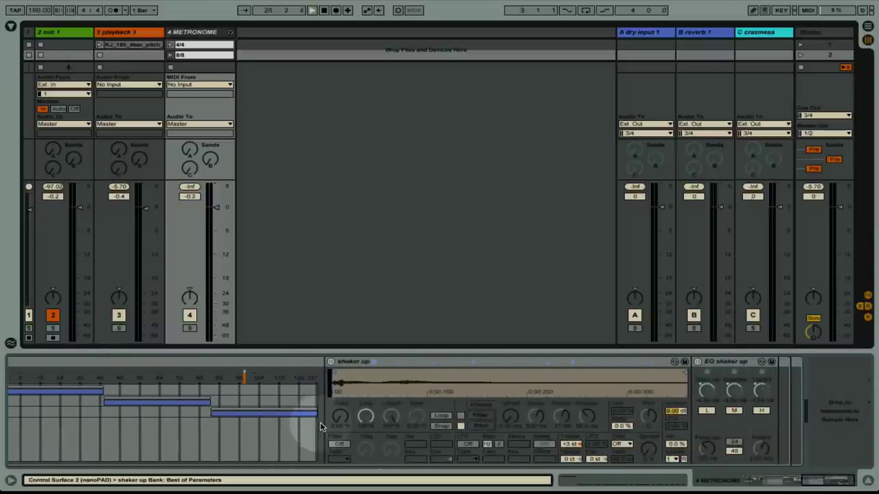
scroll(316, 422, "left", 8)
double_click(360, 351)
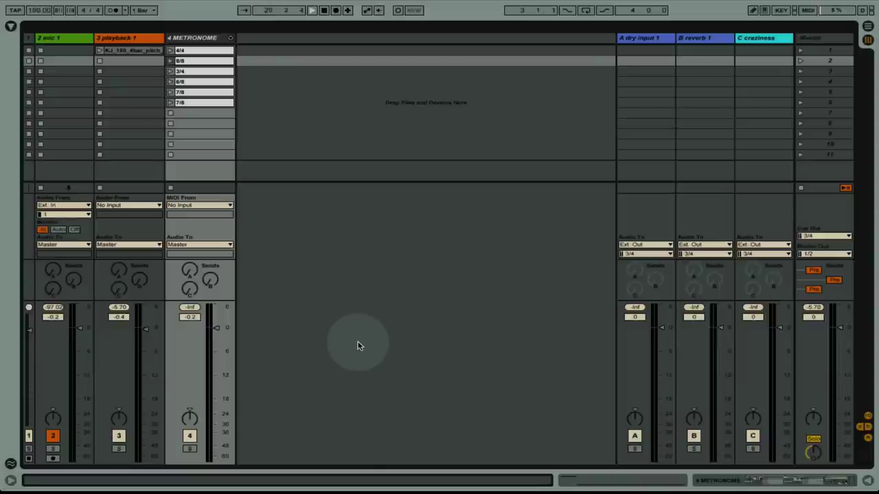
left_click(88, 205)
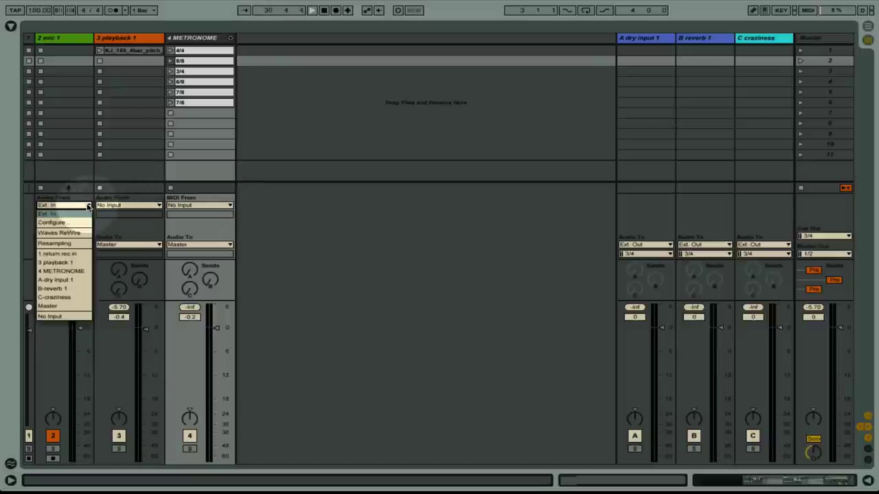
left_click(89, 206)
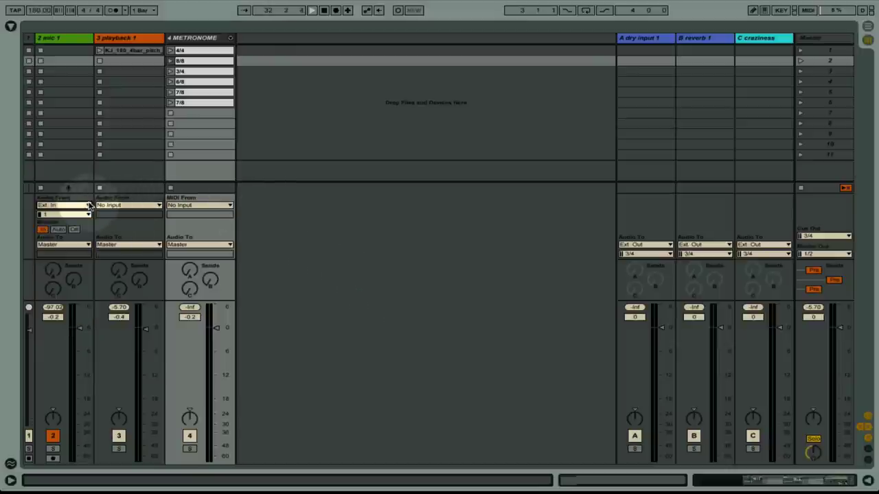
left_click(89, 215)
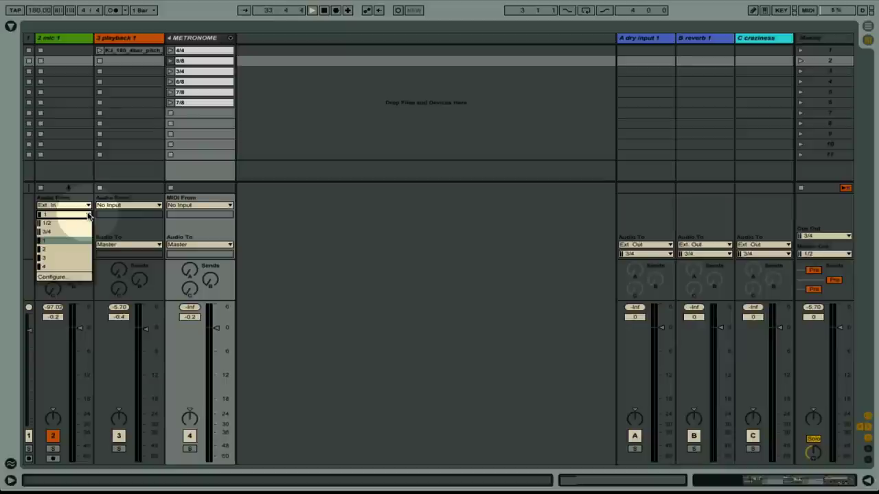
left_click(89, 215)
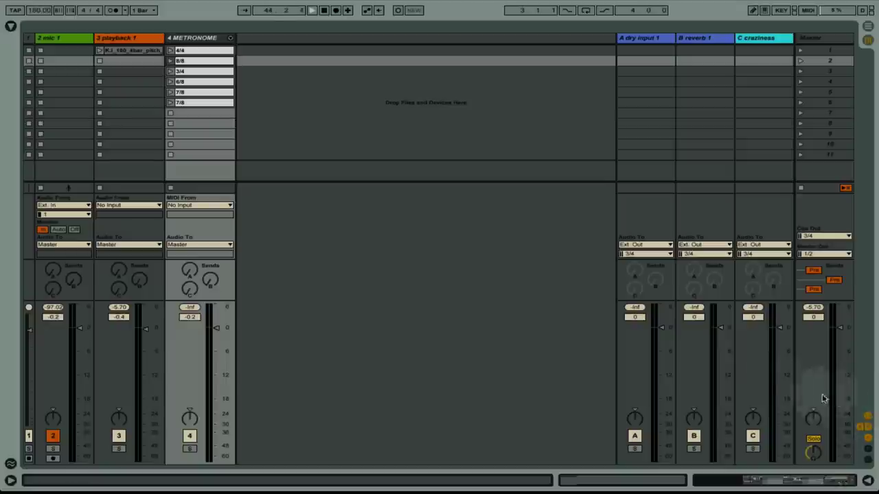
left_click(514, 313)
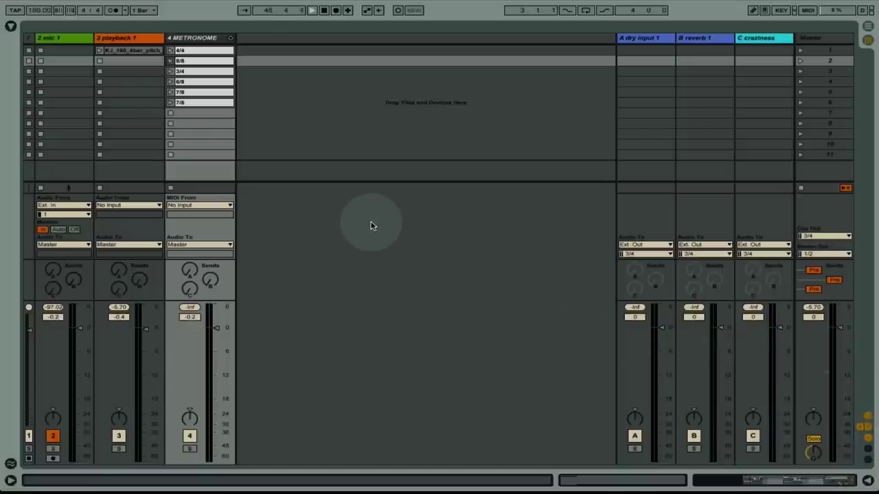
- In Audio Preferences, review which hardware input and output channels are enabled
key("super+comma")
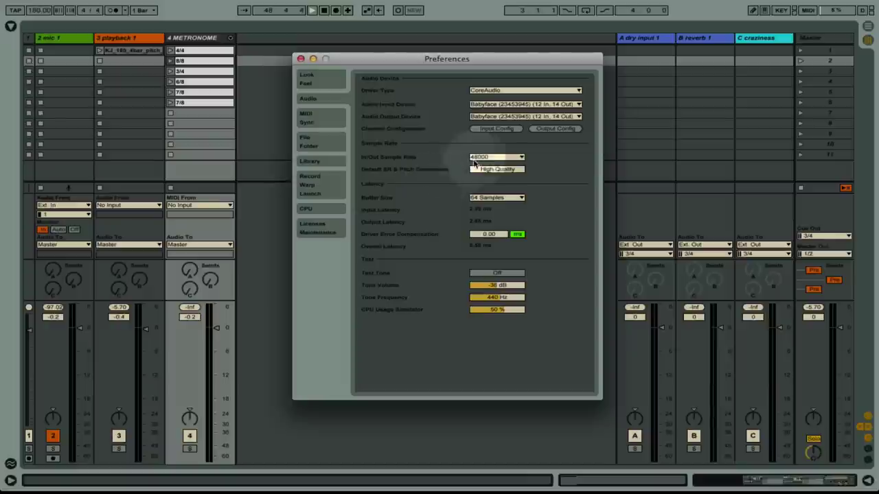
left_click(497, 129)
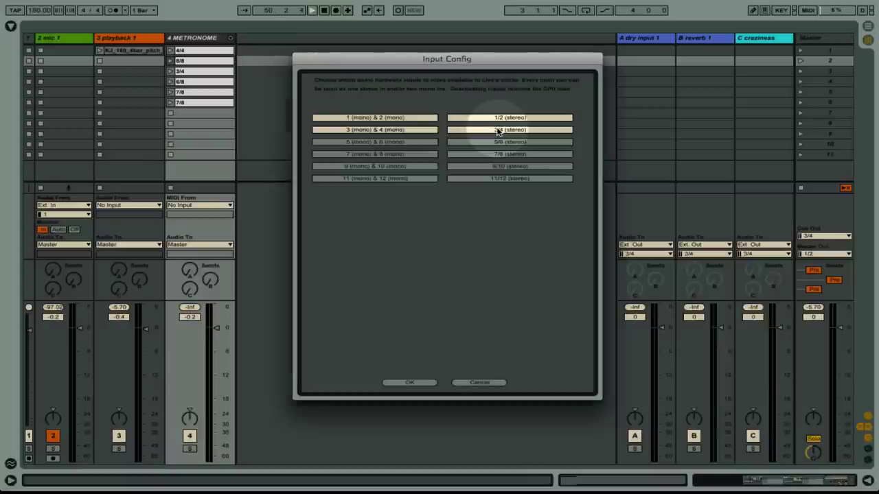
left_click(415, 383)
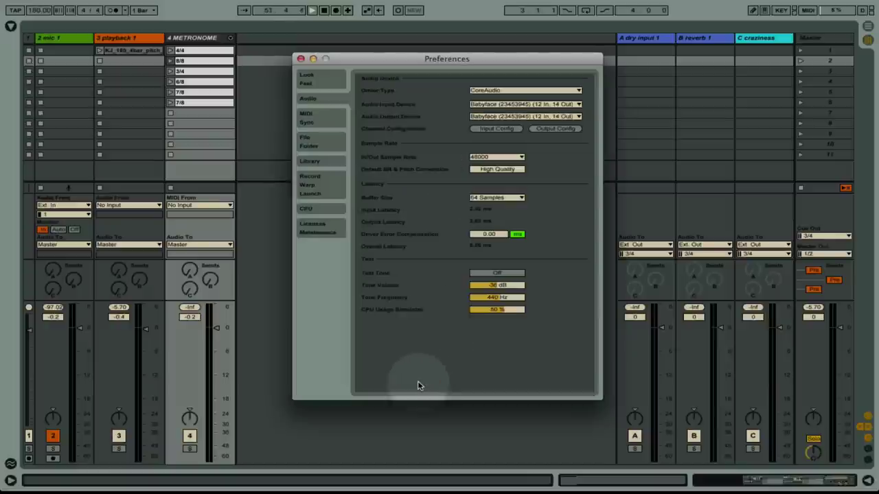
left_click(542, 130)
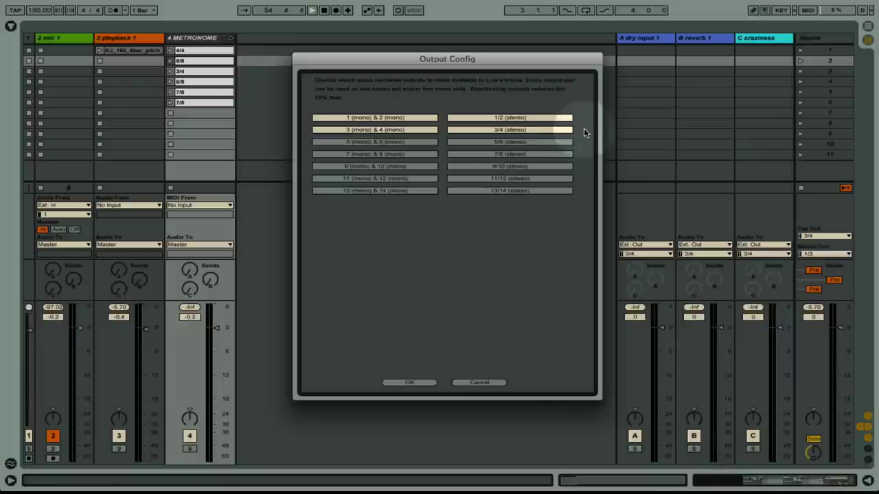
left_click(420, 383)
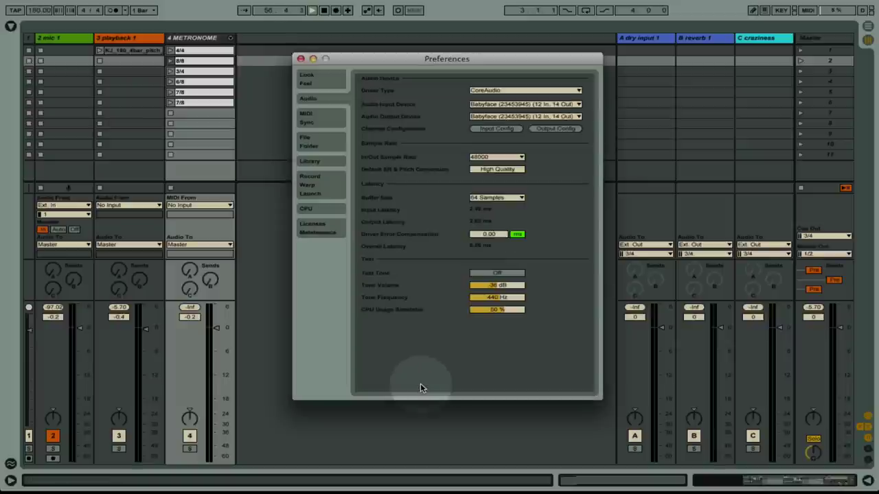
- Keep Buffer Size at 64 Samples and close Preferences
left_click(522, 198)
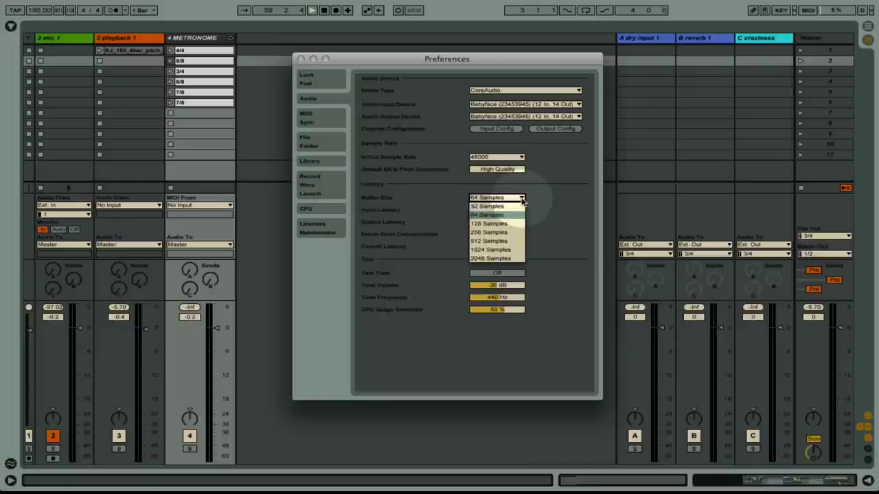
left_click(522, 197)
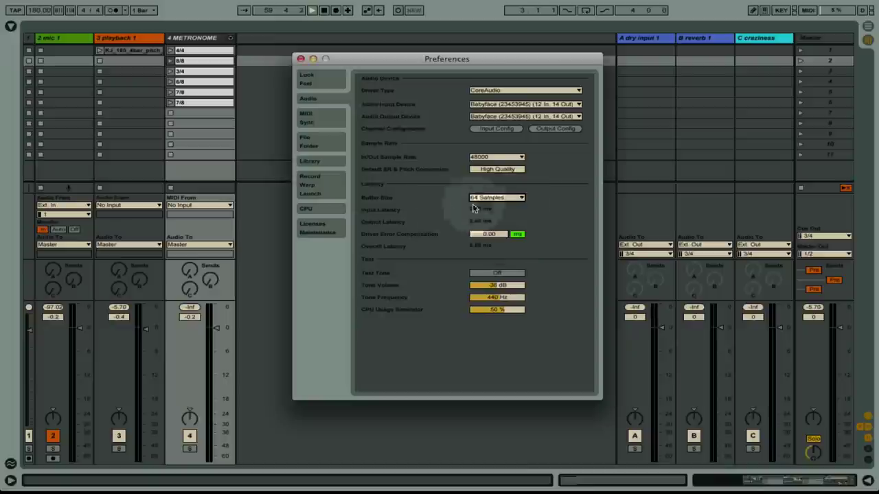
left_click(300, 59)
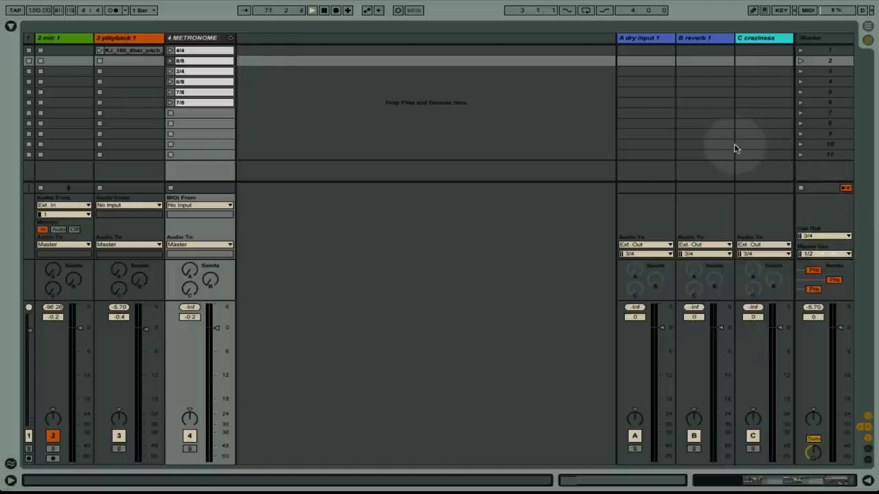
- Show the 'A dry input 1' return's Utility and Limiter (-6.00 dB) devices
double_click(654, 39)
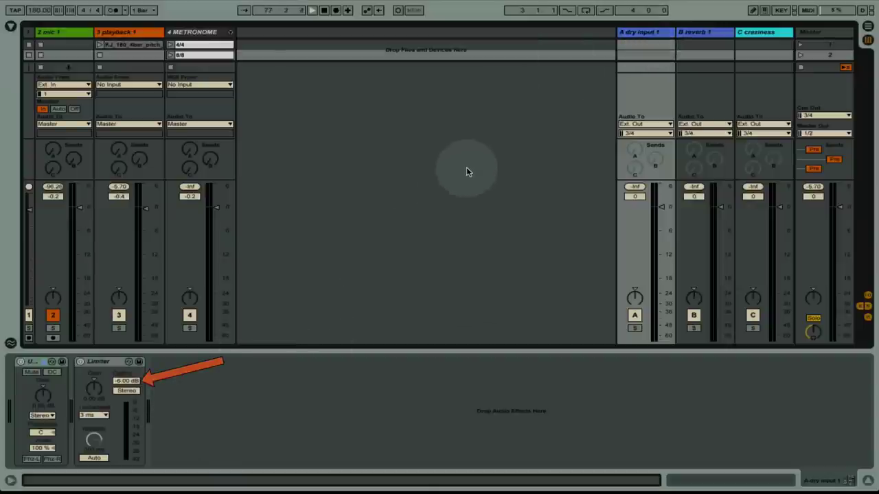
- Turn the B reverb rack's Chain Selector from short to medium reverb, then hide the devices
left_click(706, 35)
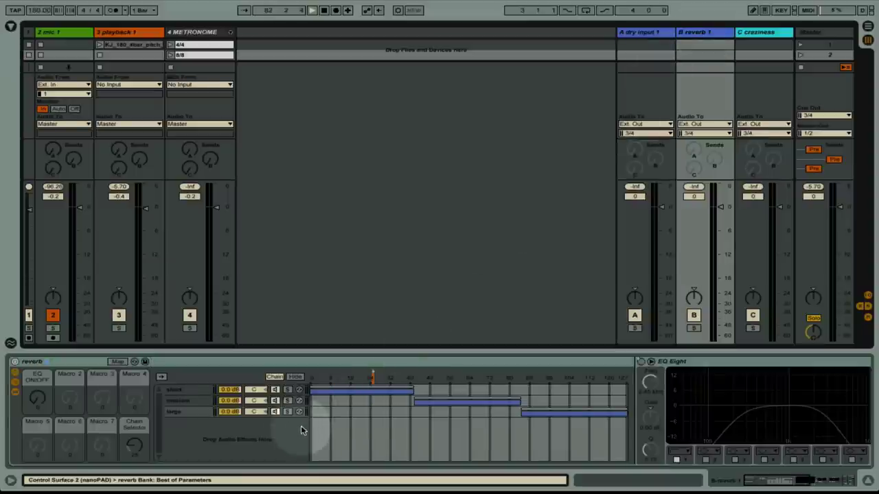
scroll(301, 425, "right", 8)
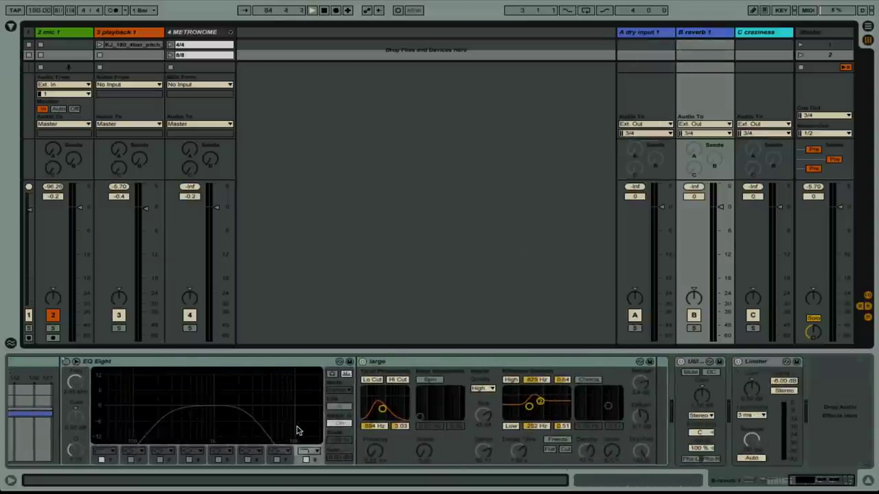
scroll(296, 431, "left", 8)
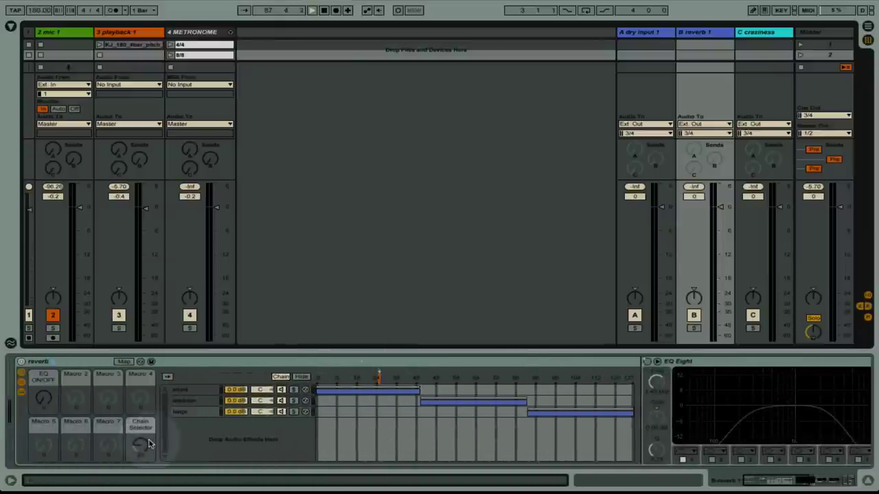
mouse_move(149, 444)
left_mouse_down()
mouse_move(150, 407)
mouse_move(150, 448)
mouse_move(150, 426)
left_mouse_up()
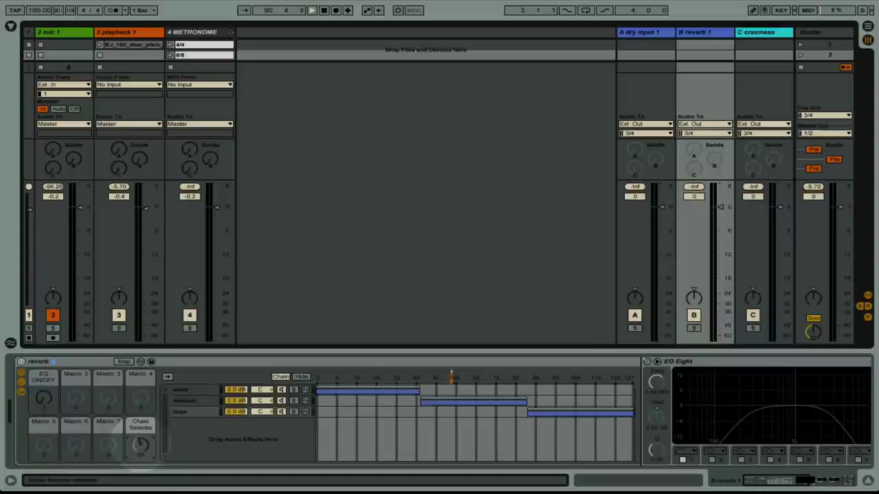
scroll(261, 440, "right", 5)
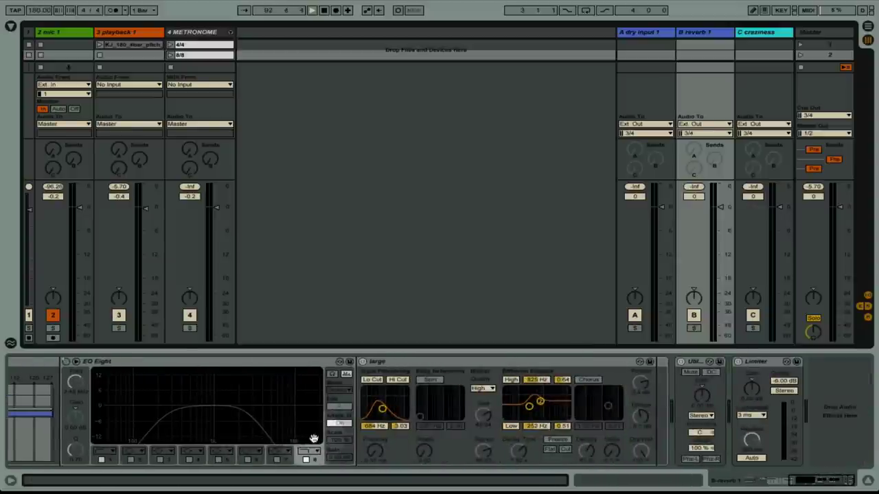
key("ctrl+alt+l")
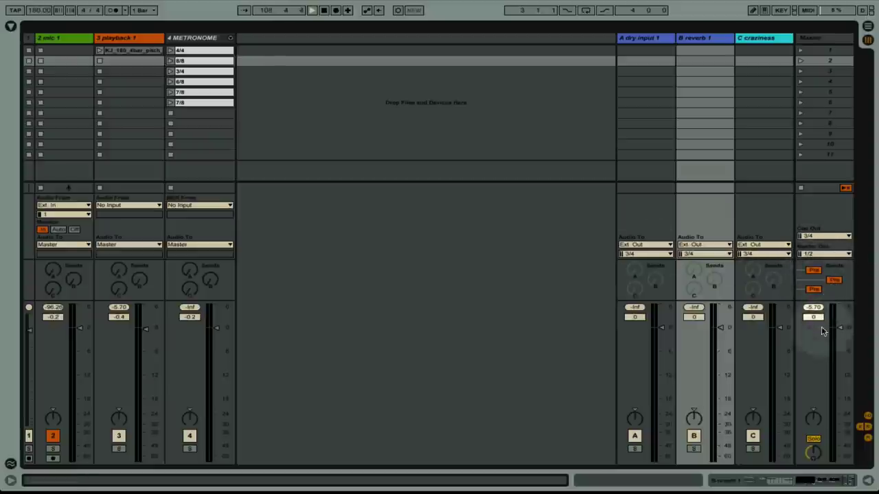
- Toggle Master to Cue and back to Solo; set mic volume to -1.0 dB, playback to -0.2 dB
left_click(814, 440)
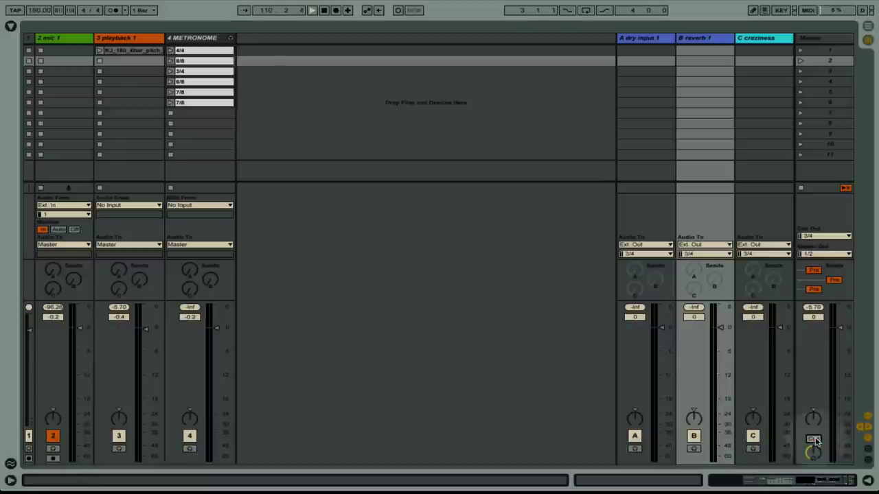
left_click(814, 439)
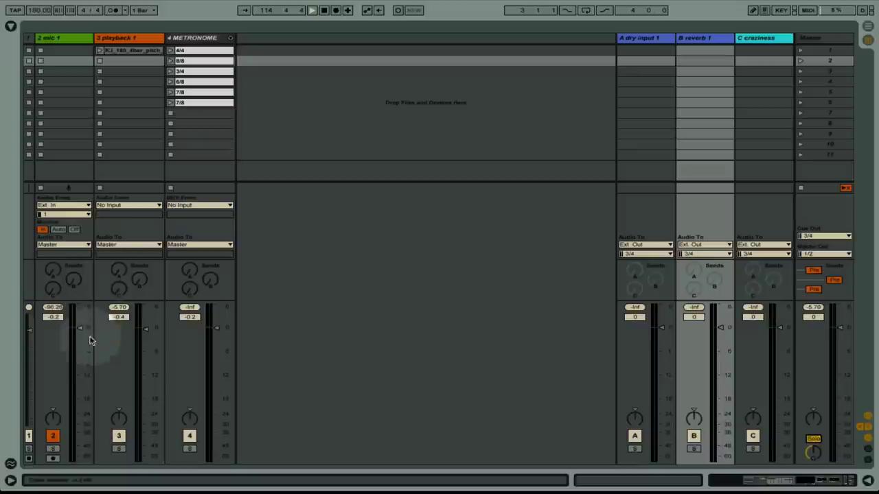
mouse_move(80, 332)
left_mouse_down()
mouse_move(80, 349)
mouse_move(80, 333)
left_mouse_up()
mouse_move(149, 338)
left_mouse_down()
mouse_move(146, 369)
mouse_move(146, 327)
left_mouse_up()
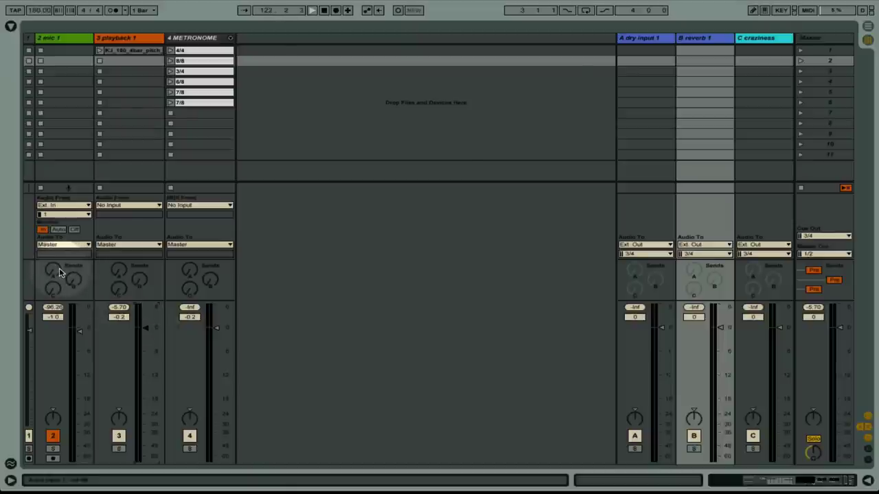
- Turn up Send A on the mic and playback tracks and raise playback volume to 0.3 dB
left_click_drag(57, 273, 57, 261)
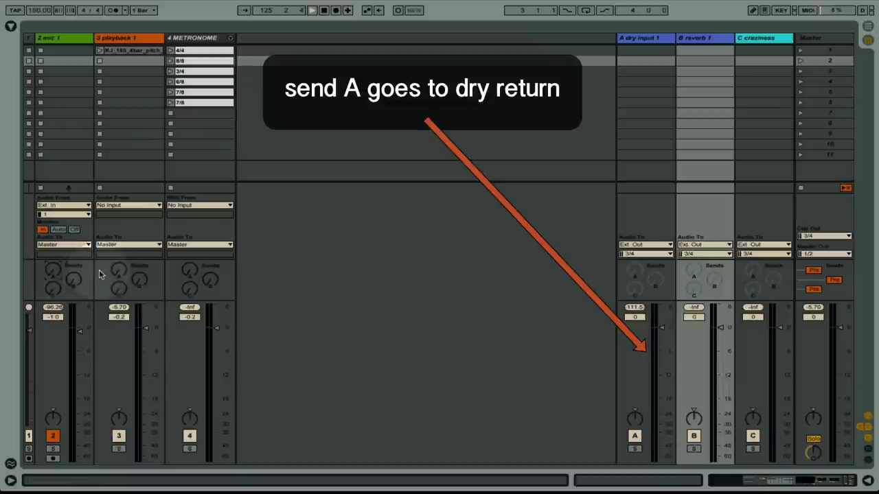
left_click(118, 270)
left_click_drag(119, 270, 121, 277)
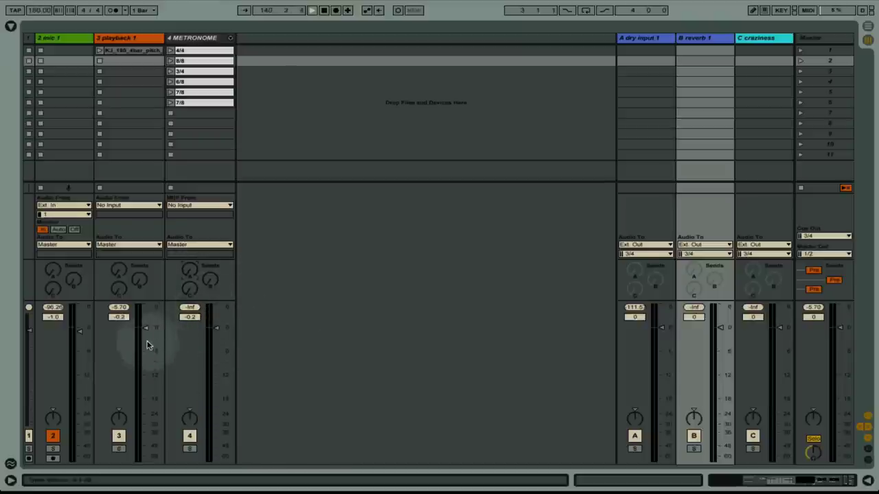
left_click_drag(144, 334, 146, 329)
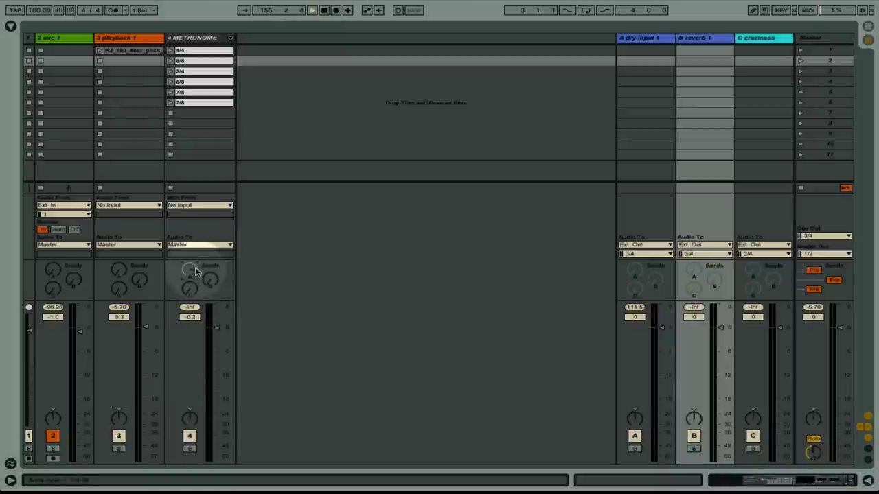
- Pull the Metronome volume to -inf, then launch and stop its 4/4 clip
mouse_move(218, 329)
left_mouse_down()
mouse_move(215, 353)
mouse_move(213, 340)
left_mouse_up()
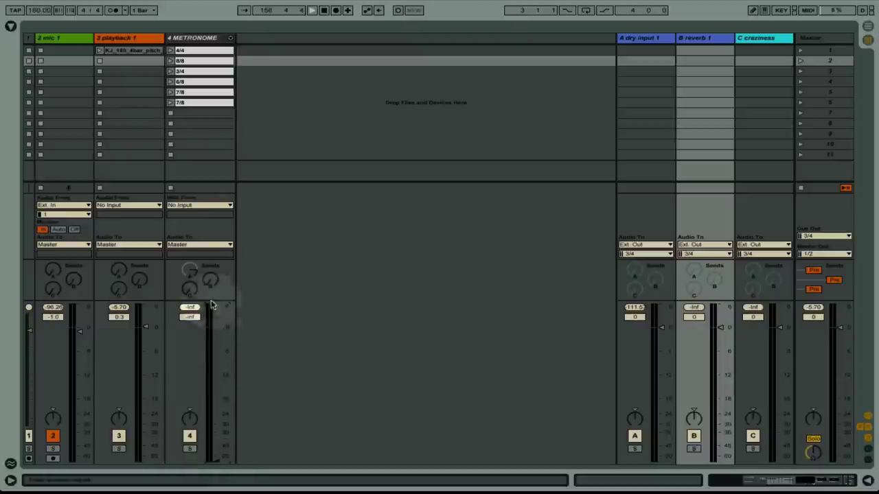
left_click(171, 51)
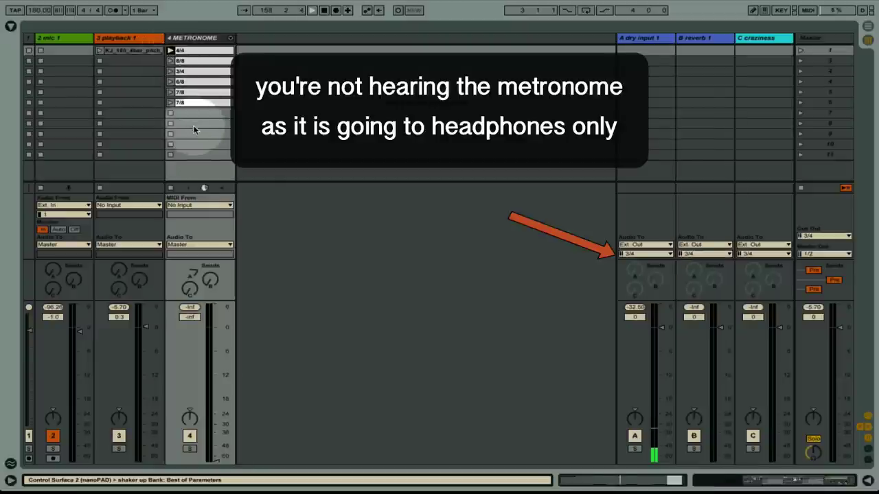
left_click(171, 114)
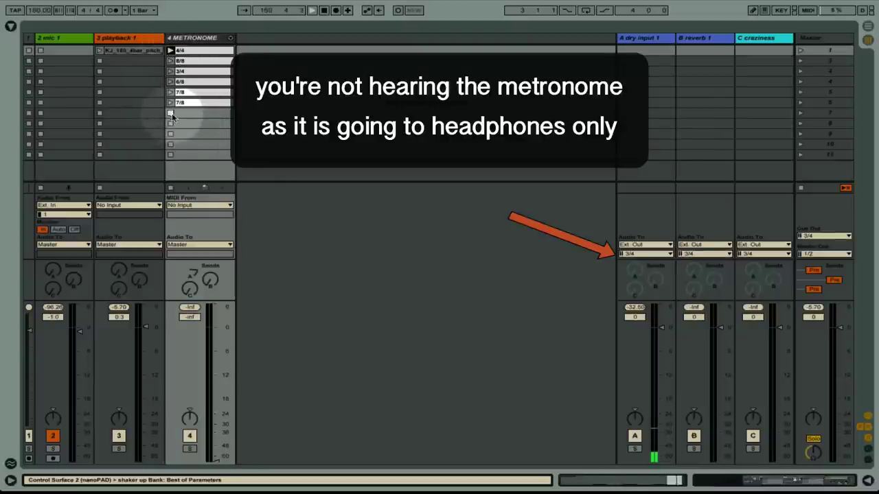
- Turn up Send B to the reverb return and start the playback track's clip
left_click_drag(74, 281, 74, 264)
left_click(105, 69)
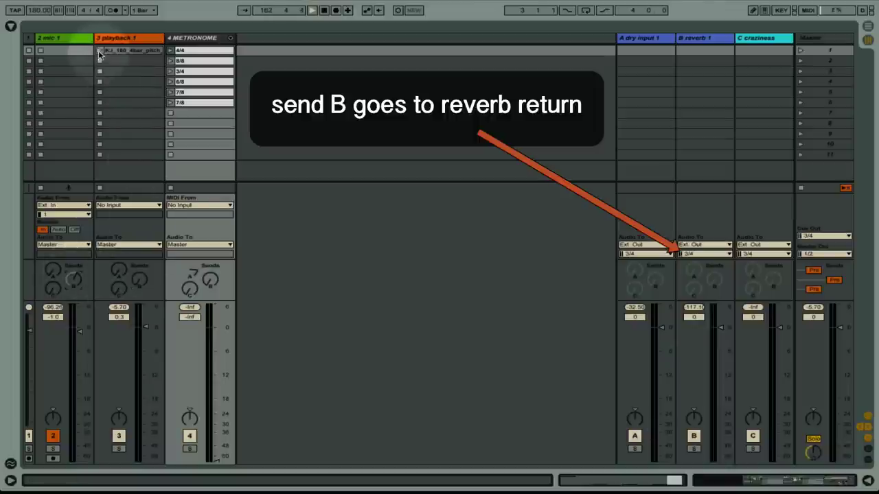
left_click(128, 121)
left_click(139, 278)
left_click_drag(140, 278, 139, 264)
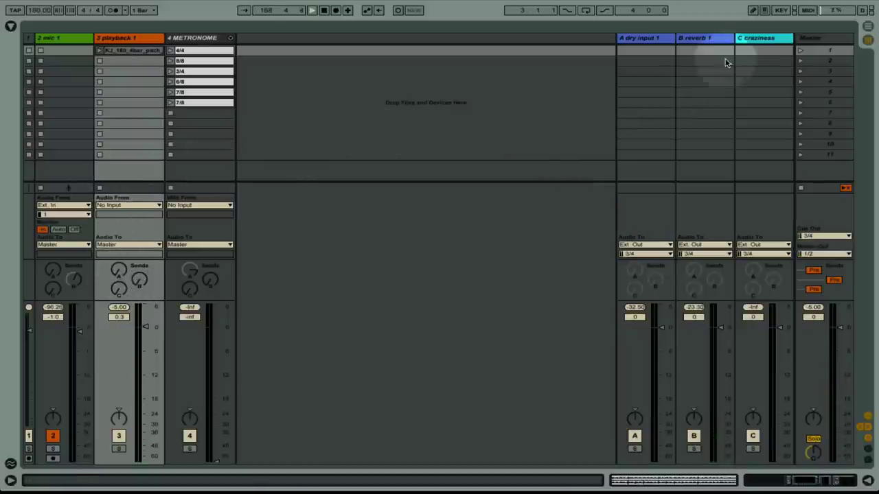
- Inspect the C craziness return's device chain, then hide the Detail View
double_click(754, 39)
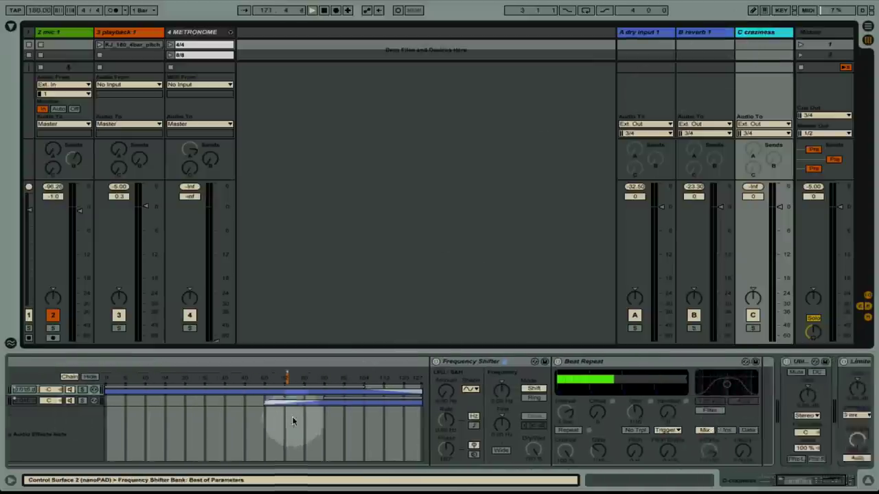
scroll(292, 421, "right", 5)
scroll(292, 421, "left", 5)
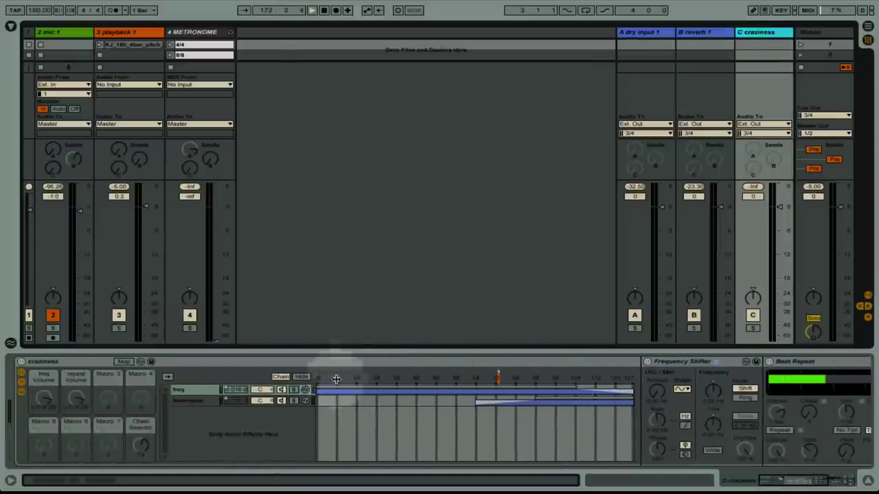
key("ctrl+alt+l")
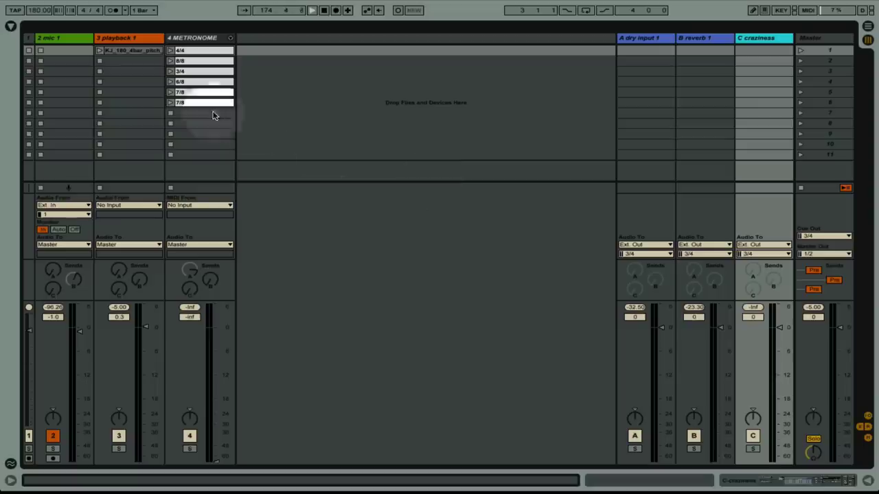